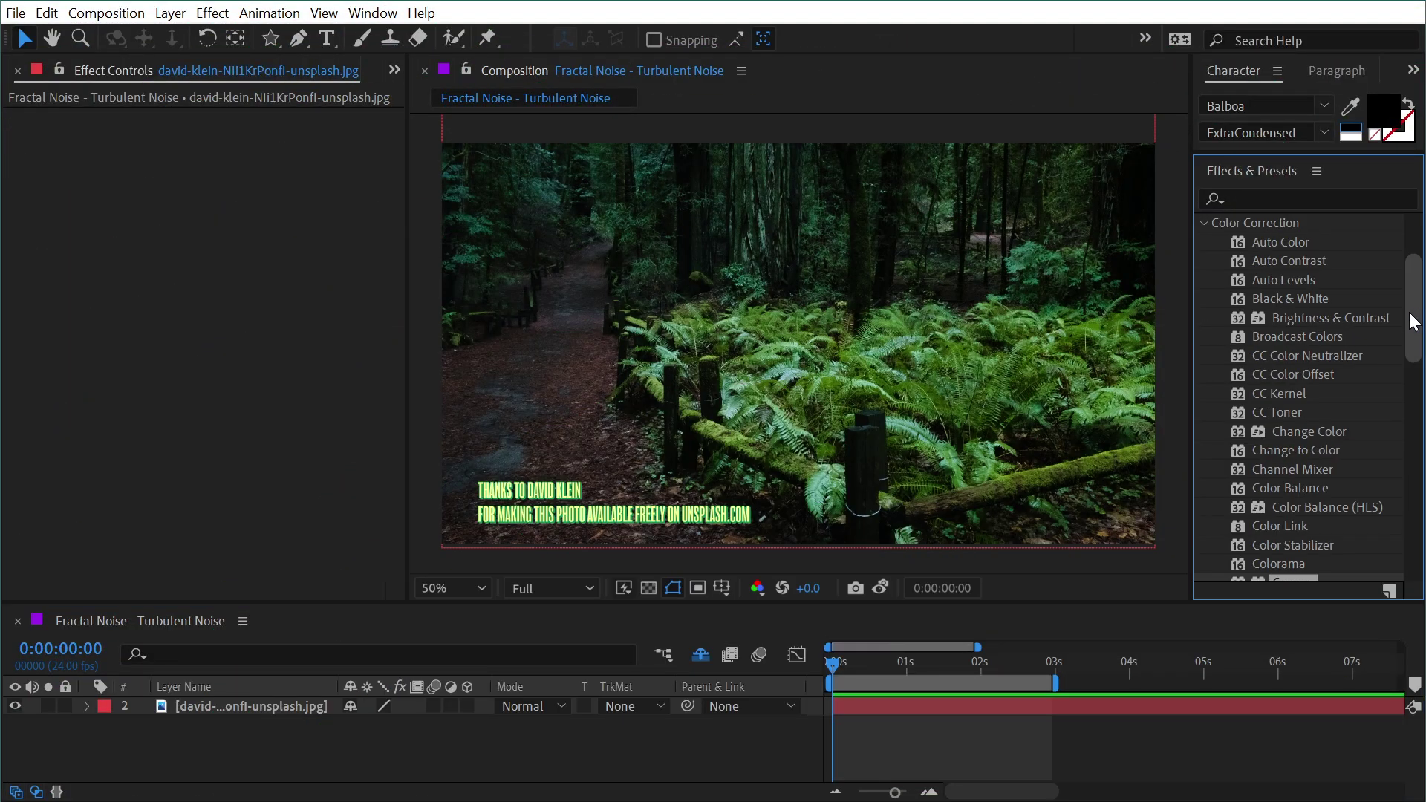
# Apply the Color Correction Levels effect to the forest photo in the composition viewer
pyautogui.moveTo(1411, 321); pyautogui.dragTo(1417, 380)
pyautogui.moveTo(1416, 380); pyautogui.dragTo(1417, 391)
pyautogui.moveTo(1296, 457); pyautogui.dragTo(1081, 304)
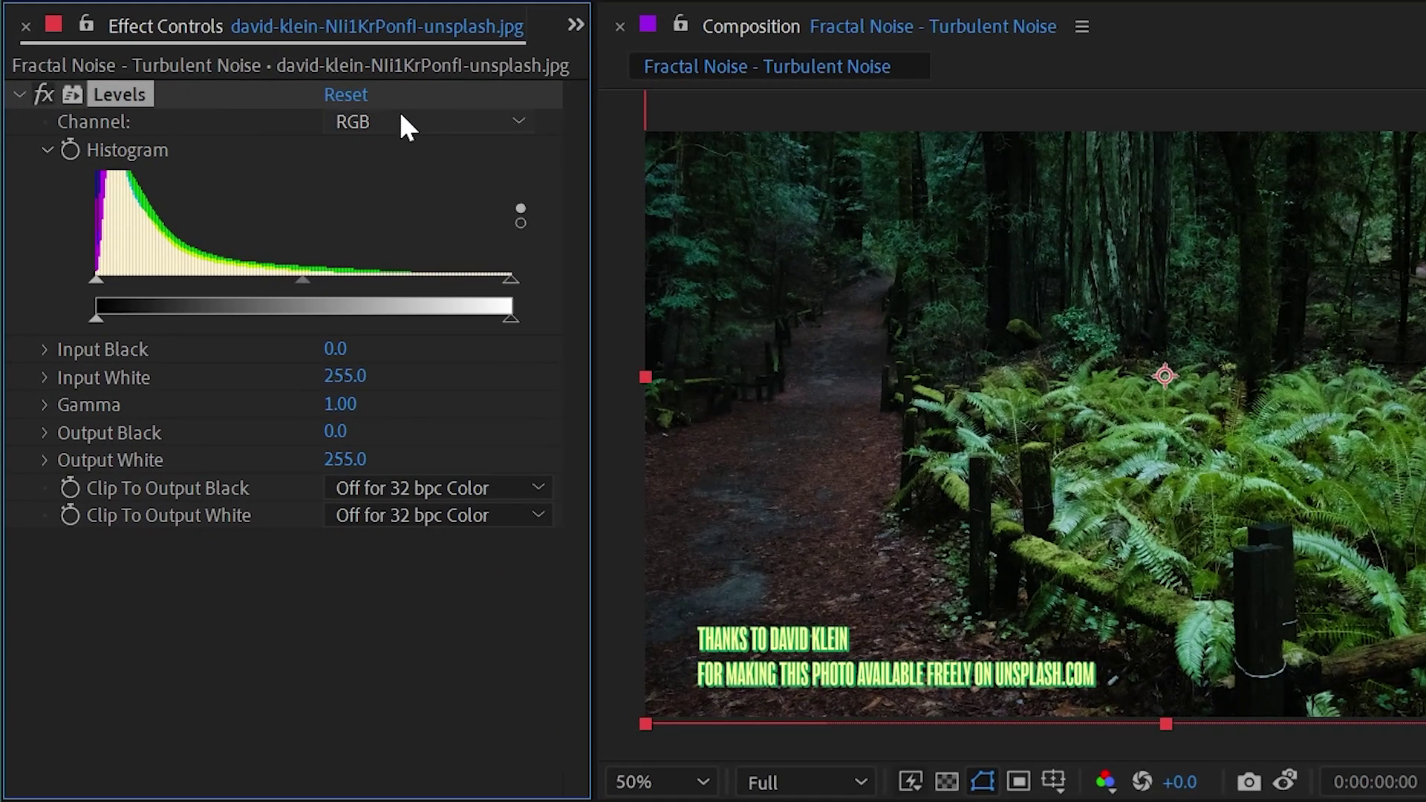
pyautogui.click(271, 138)
pyautogui.click(404, 191)
pyautogui.click(245, 237)
pyautogui.click(355, 122)
pyautogui.click(386, 223)
pyautogui.click(381, 119)
pyautogui.click(408, 254)
pyautogui.click(193, 240)
pyautogui.click(379, 122)
pyautogui.click(386, 149)
# Try Levels input black values, settling at 18, then lower input white to brighten the photo
pyautogui.moveTo(95, 280); pyautogui.dragTo(133, 275)
pyautogui.moveTo(132, 278); pyautogui.dragTo(96, 277)
pyautogui.moveTo(99, 282)
pyautogui.mouseDown()
pyautogui.moveTo(198, 284)
pyautogui.moveTo(82, 273)
pyautogui.moveTo(282, 293)
pyautogui.moveTo(101, 277)
pyautogui.mouseUp()
pyautogui.moveTo(510, 280)
pyautogui.mouseDown()
pyautogui.moveTo(277, 281)
pyautogui.moveTo(510, 279)
pyautogui.mouseUp()
# Duplicate the Levels effect and experiment with the first Levels' input white, ending at 206
pyautogui.hotkey('ctrl', 'd')
pyautogui.moveTo(587, 344); pyautogui.dragTo(598, 149)
pyautogui.moveTo(509, 279); pyautogui.dragTo(243, 278)
pyautogui.moveTo(244, 281)
pyautogui.mouseDown()
pyautogui.moveTo(396, 280)
pyautogui.moveTo(233, 282)
pyautogui.mouseUp()
pyautogui.scroll(6, 1107, 478)
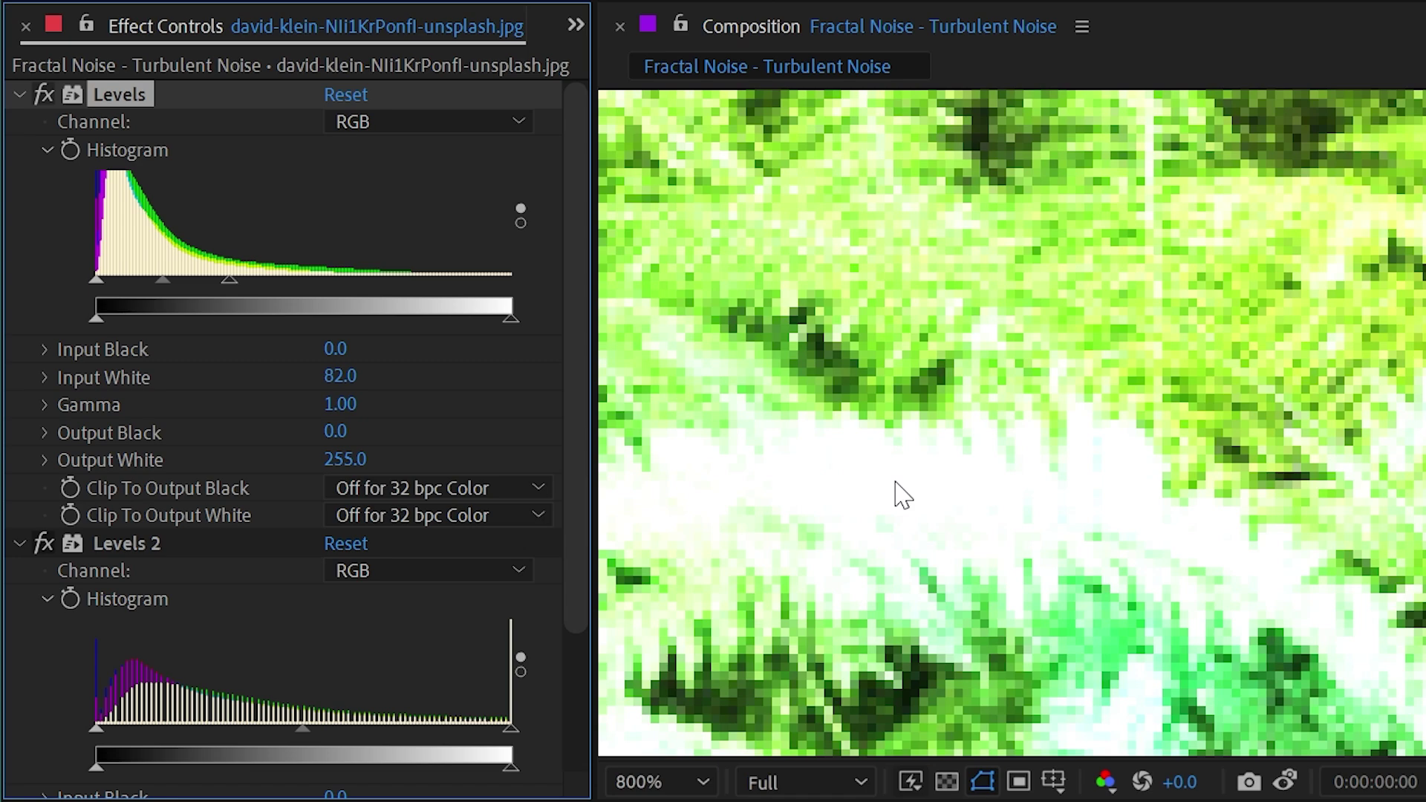
pyautogui.scroll(-6, 1097, 493)
pyautogui.moveTo(227, 282); pyautogui.dragTo(436, 280)
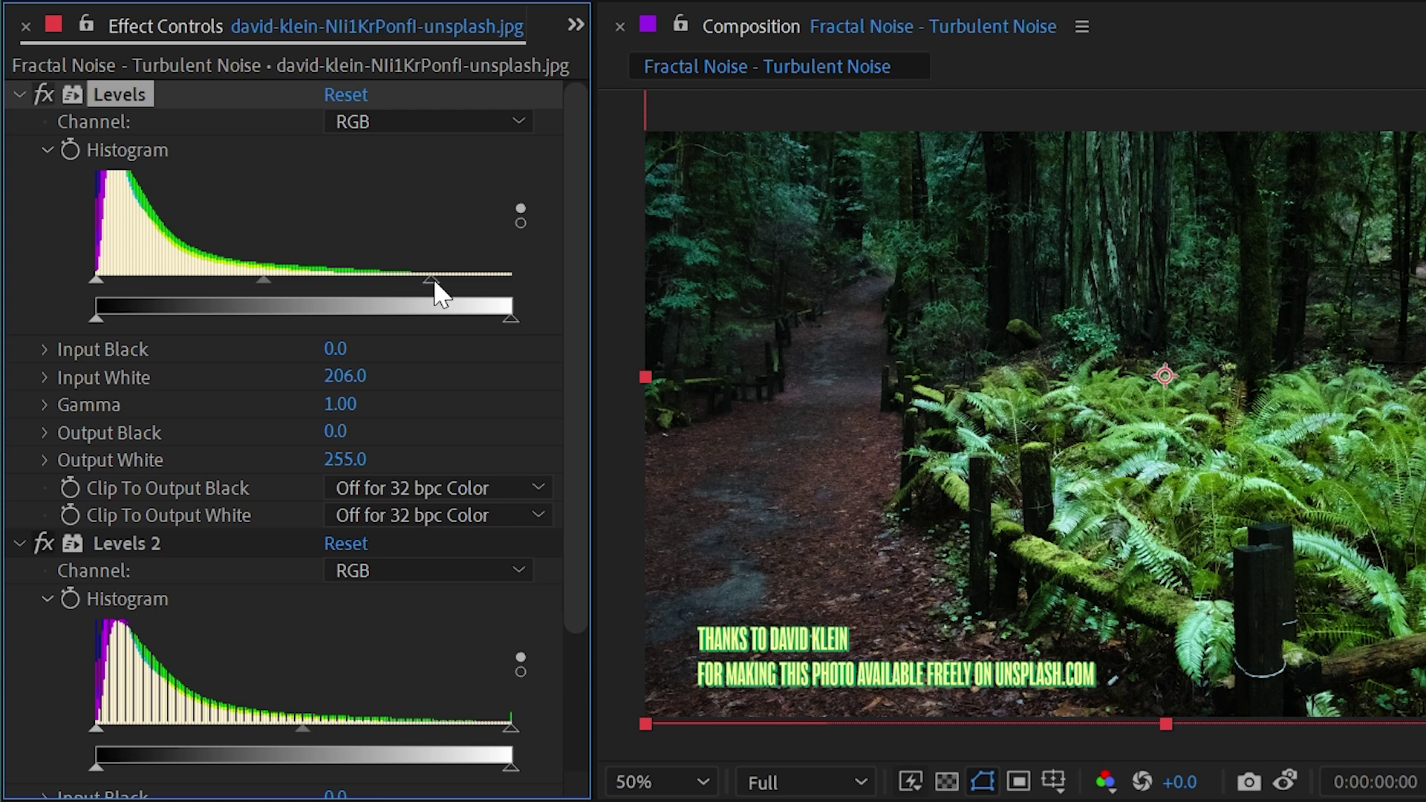
# Set the first Levels' input white to 194, then raise input black from 14 to 64
pyautogui.moveTo(432, 279); pyautogui.dragTo(403, 280)
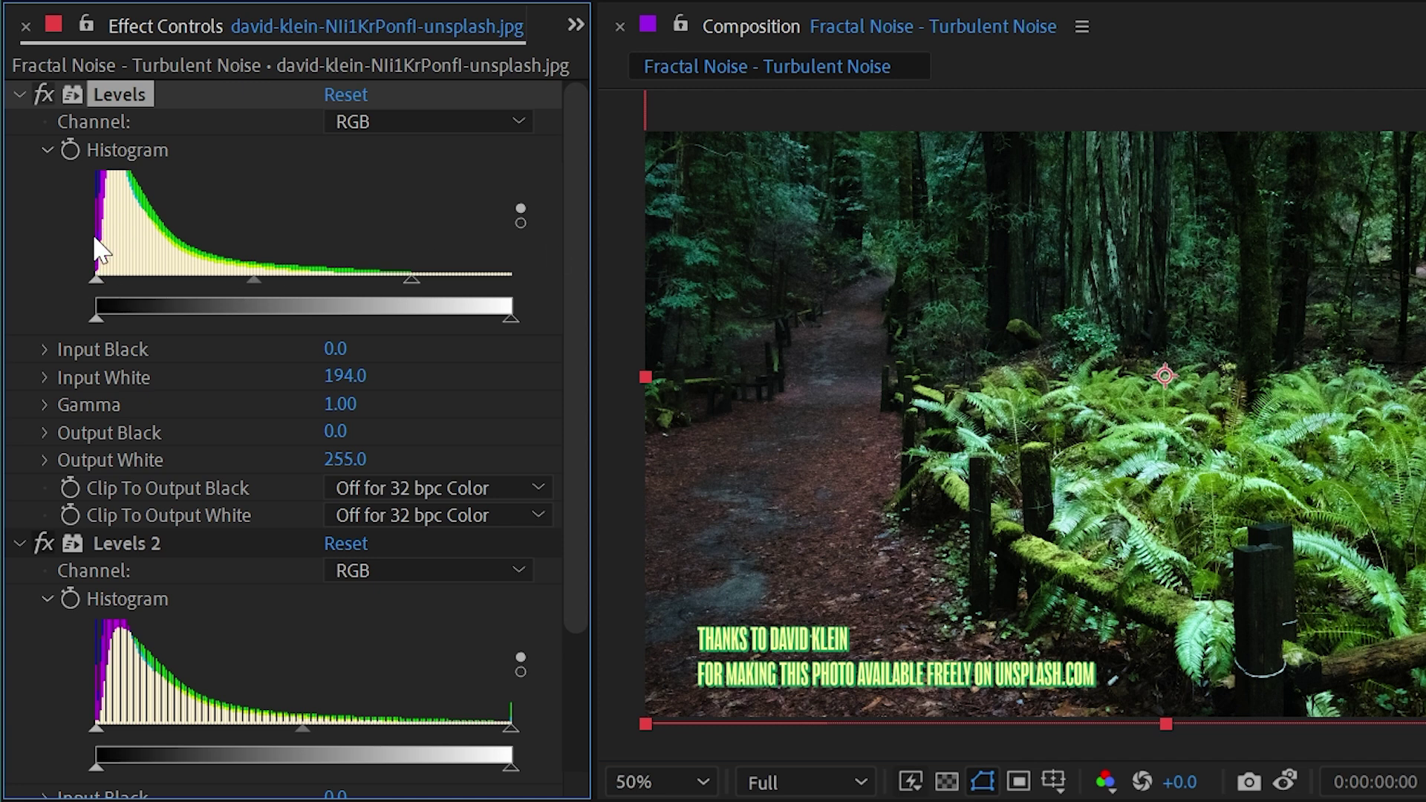
pyautogui.moveTo(96, 280); pyautogui.dragTo(120, 280)
pyautogui.moveTo(119, 279); pyautogui.dragTo(200, 279)
# Reset the first Levels and test output black values, including 48, returning it to 0
pyautogui.click(348, 91)
pyautogui.moveTo(95, 315); pyautogui.dragTo(279, 314)
pyautogui.moveTo(282, 317); pyautogui.dragTo(150, 315)
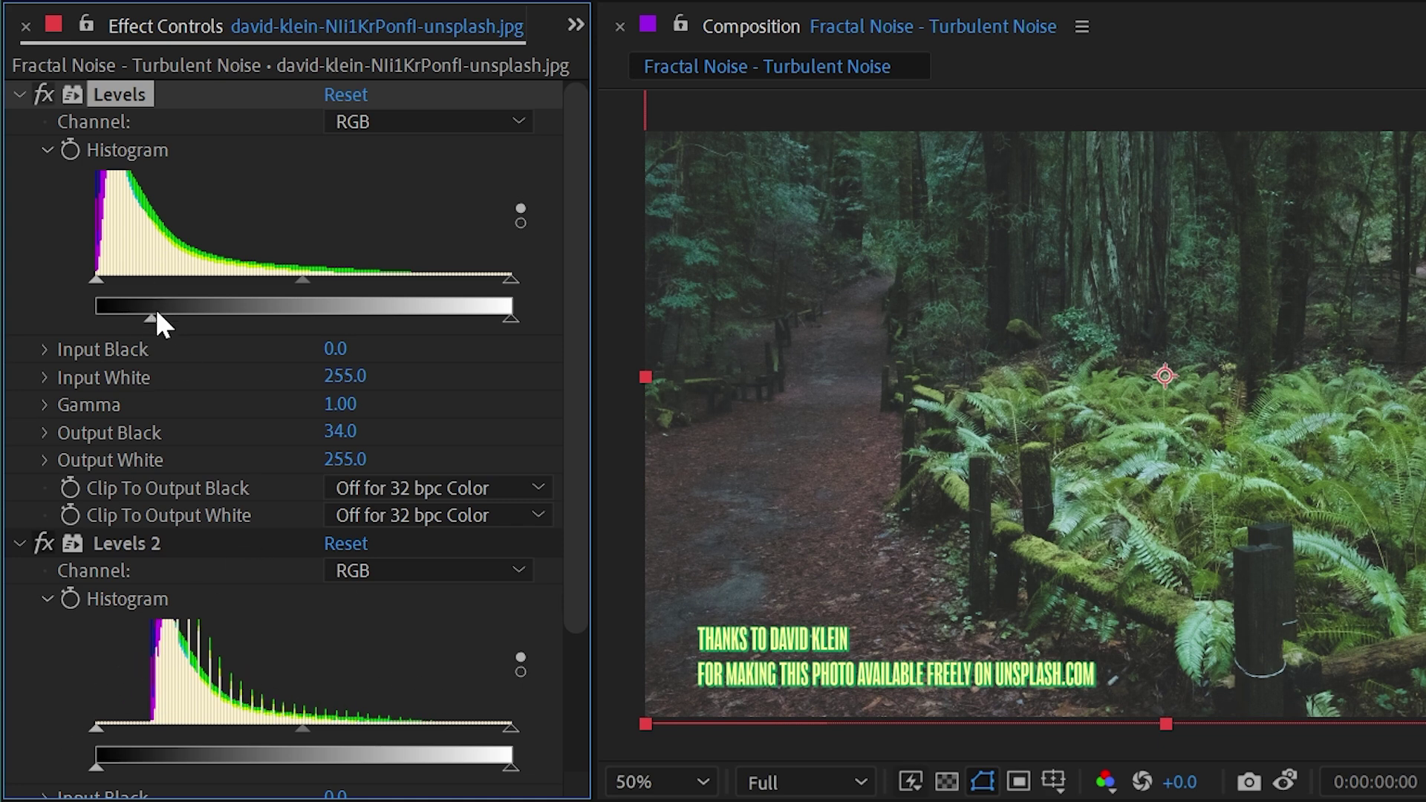
pyautogui.moveTo(157, 318); pyautogui.dragTo(96, 318)
# Lower output white to 194, test output black at 73, then set output white to 137
pyautogui.moveTo(511, 318); pyautogui.dragTo(545, 349)
pyautogui.moveTo(94, 318); pyautogui.dragTo(215, 326)
pyautogui.moveTo(214, 319); pyautogui.dragTo(97, 319)
pyautogui.moveTo(510, 320); pyautogui.dragTo(319, 322)
# Undo the output white change and test output white at 102 and output black values
pyautogui.hotkey('ctrl', 'z')
pyautogui.moveTo(506, 316); pyautogui.dragTo(624, 349)
pyautogui.moveTo(96, 320); pyautogui.dragTo(25, 318)
pyautogui.moveTo(335, 349); pyautogui.dragTo(359, 412)
pyautogui.hotkey('ctrl', 'z')
# Test Levels gamma at 1.10, 0.79 and about 1.02, then reset the first Levels
pyautogui.moveTo(303, 282)
pyautogui.mouseDown()
pyautogui.moveTo(284, 281)
pyautogui.moveTo(355, 280)
pyautogui.moveTo(242, 277)
pyautogui.moveTo(287, 282)
pyautogui.mouseUp()
pyautogui.moveTo(273, 281); pyautogui.dragTo(226, 281)
pyautogui.moveTo(222, 292)
pyautogui.mouseDown()
pyautogui.moveTo(341, 290)
pyautogui.moveTo(234, 280)
pyautogui.mouseUp()
pyautogui.click(330, 96)
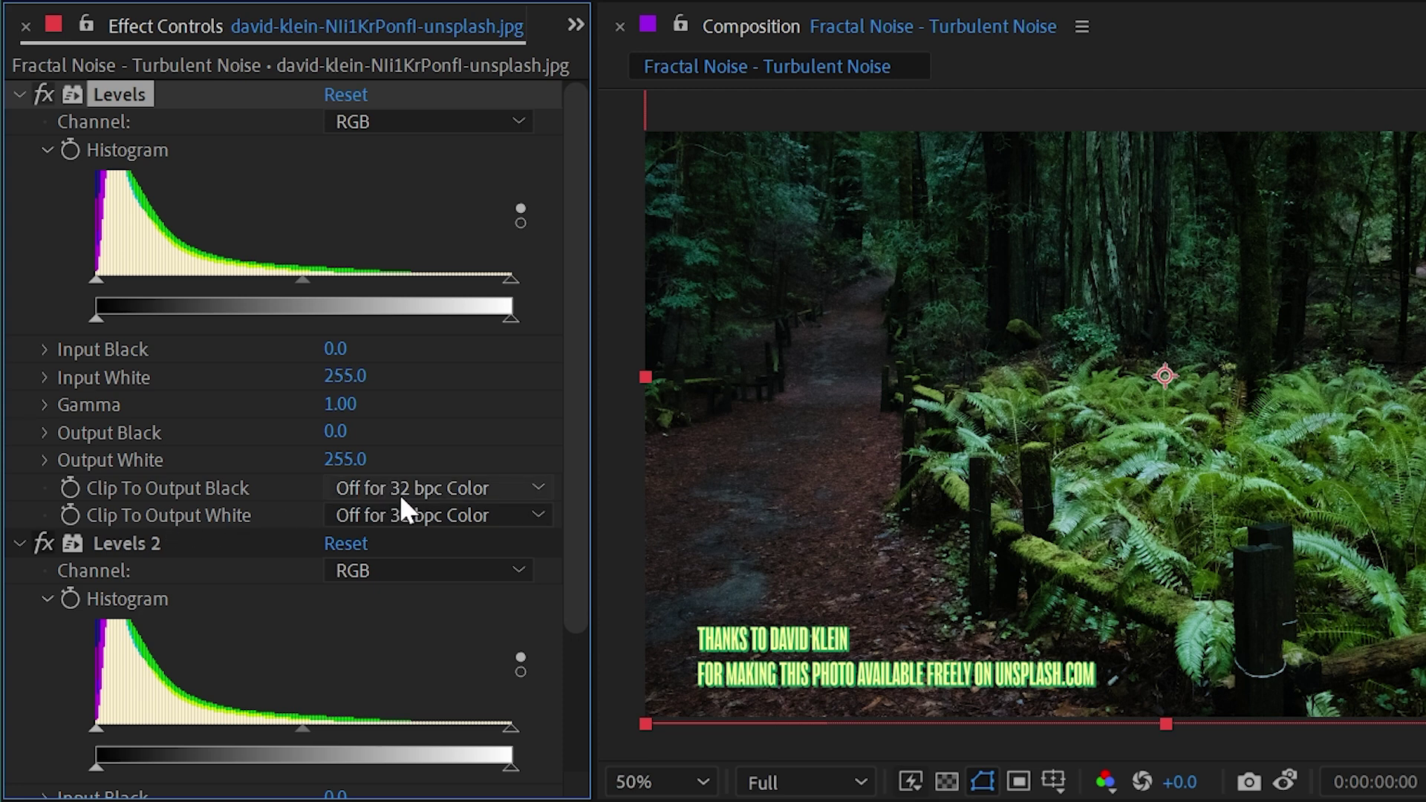
# Toggle Clip To Output Black off and on, finally setting it to Off for 32 bpc Color
pyautogui.click(401, 493)
pyautogui.click(407, 553)
pyautogui.click(408, 490)
pyautogui.click(410, 520)
pyautogui.click(401, 484)
pyautogui.click(505, 594)
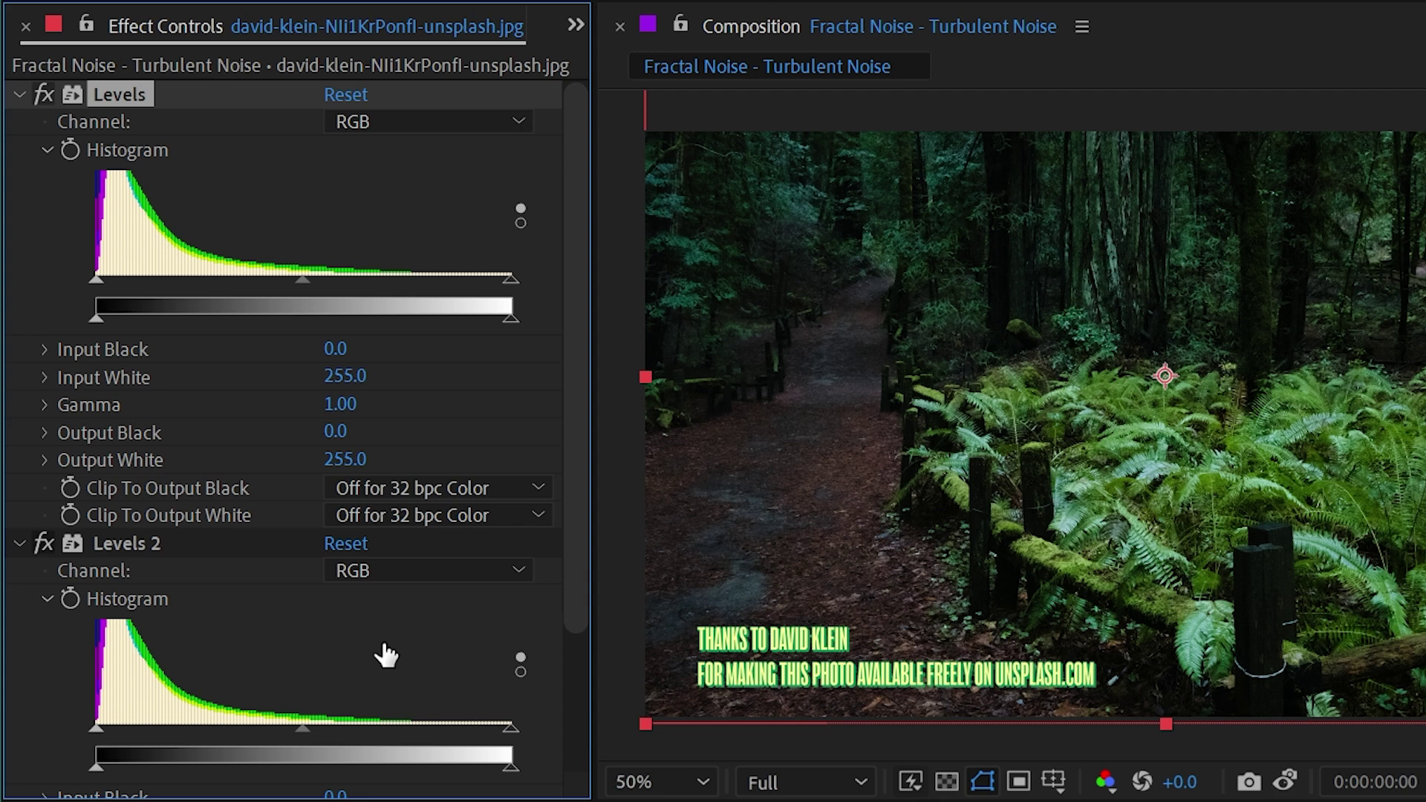
# Delete the Levels 2 effect and switch the remaining Levels channel to Alpha
pyautogui.click(126, 543)
pyautogui.press('Delete')
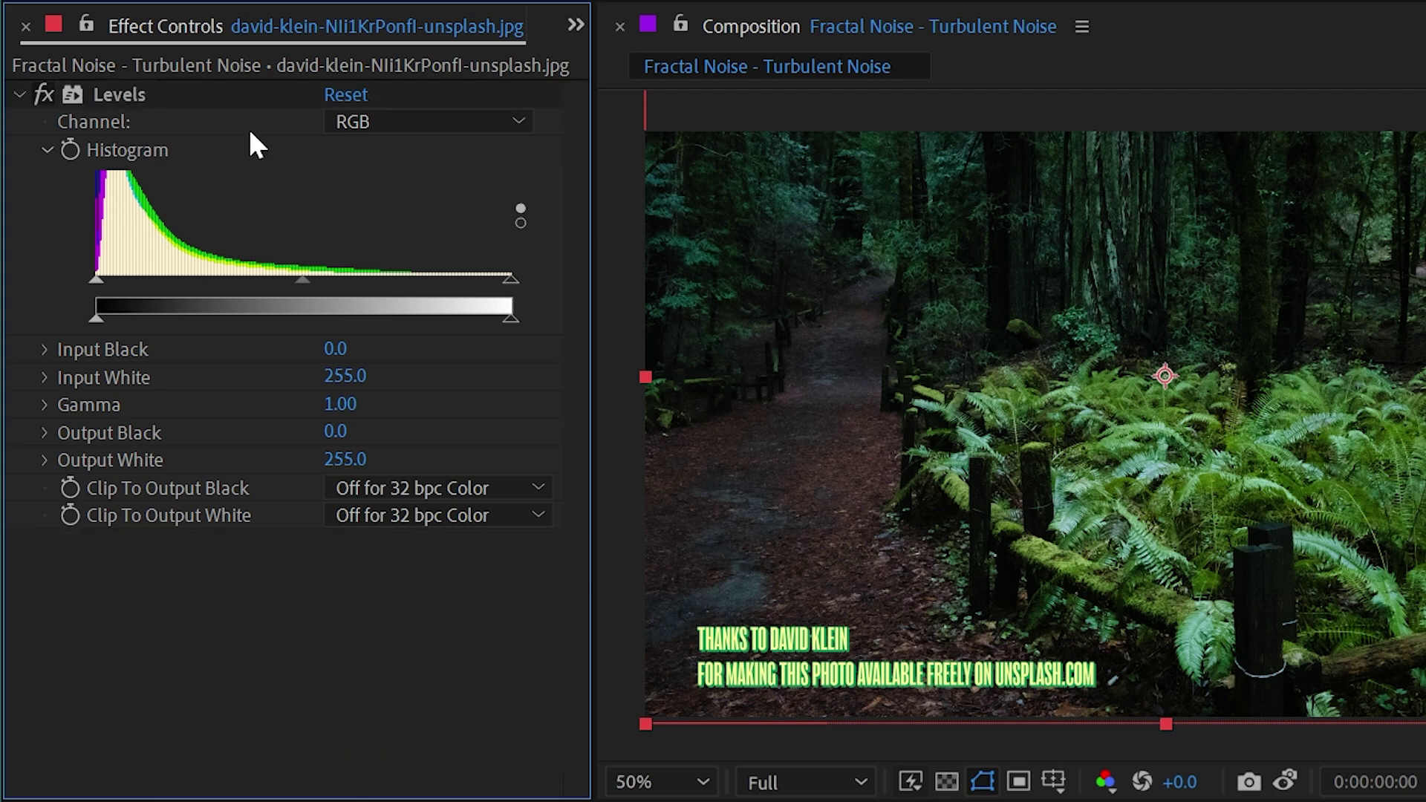
pyautogui.click(427, 121)
pyautogui.click(416, 301)
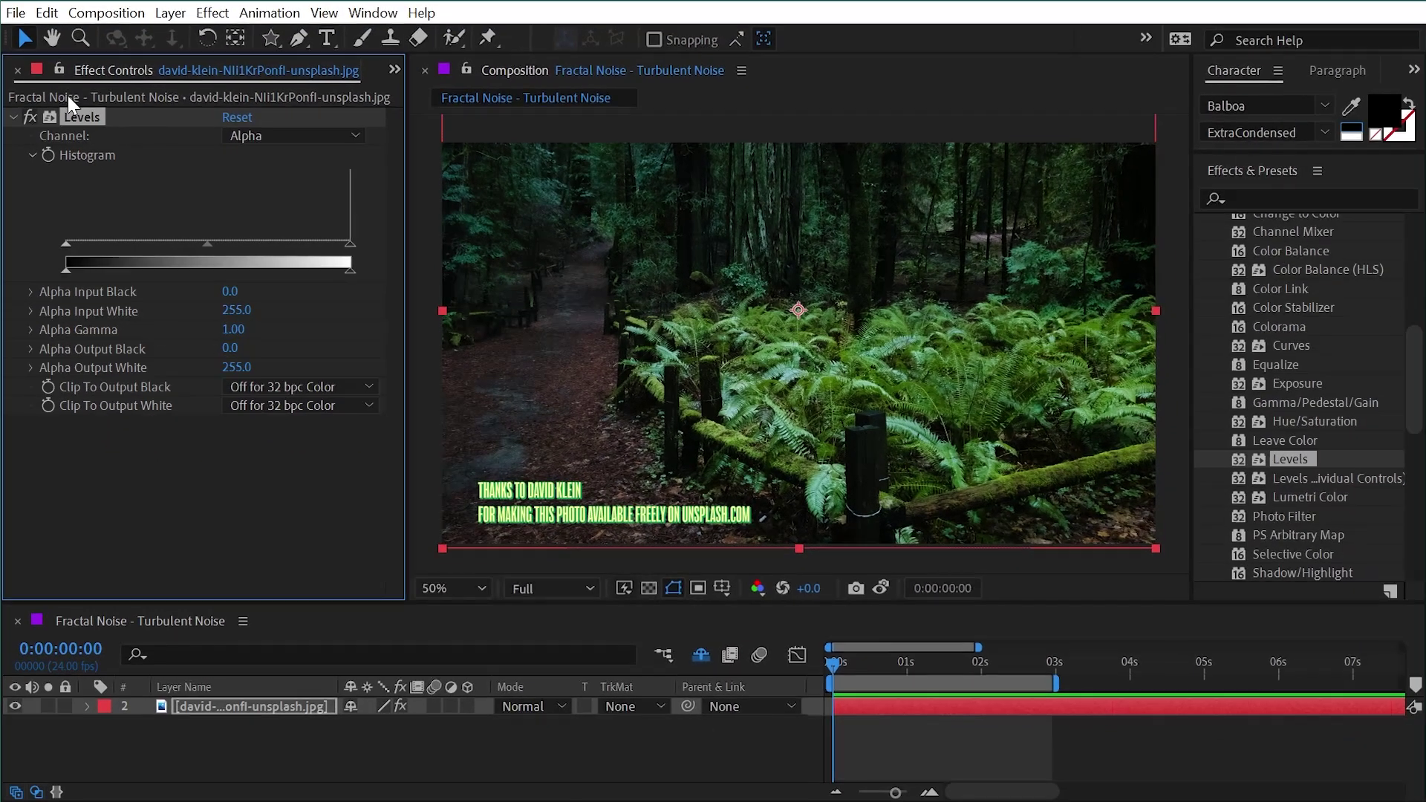
# Add JakeInMotion_Face.ai to the composition, hide the forest photo, and select the face layer
pyautogui.click(86, 73)
pyautogui.moveTo(88, 336); pyautogui.dragTo(805, 343)
pyautogui.click(14, 726)
pyautogui.click(234, 705)
# Apply Fast Box Blur to the face layer with a blur radius of 10.2
pyautogui.click(1269, 197)
pyautogui.write('fast')
pyautogui.moveTo(1307, 260)
pyautogui.mouseDown()
pyautogui.moveTo(245, 290)
pyautogui.moveTo(234, 123)
pyautogui.moveTo(266, 132)
pyautogui.mouseUp()
pyautogui.press('.')
# Set Levels to the Alpha channel with input white 160 and input black 123 to sharpen edges
pyautogui.click(256, 228)
pyautogui.click(286, 345)
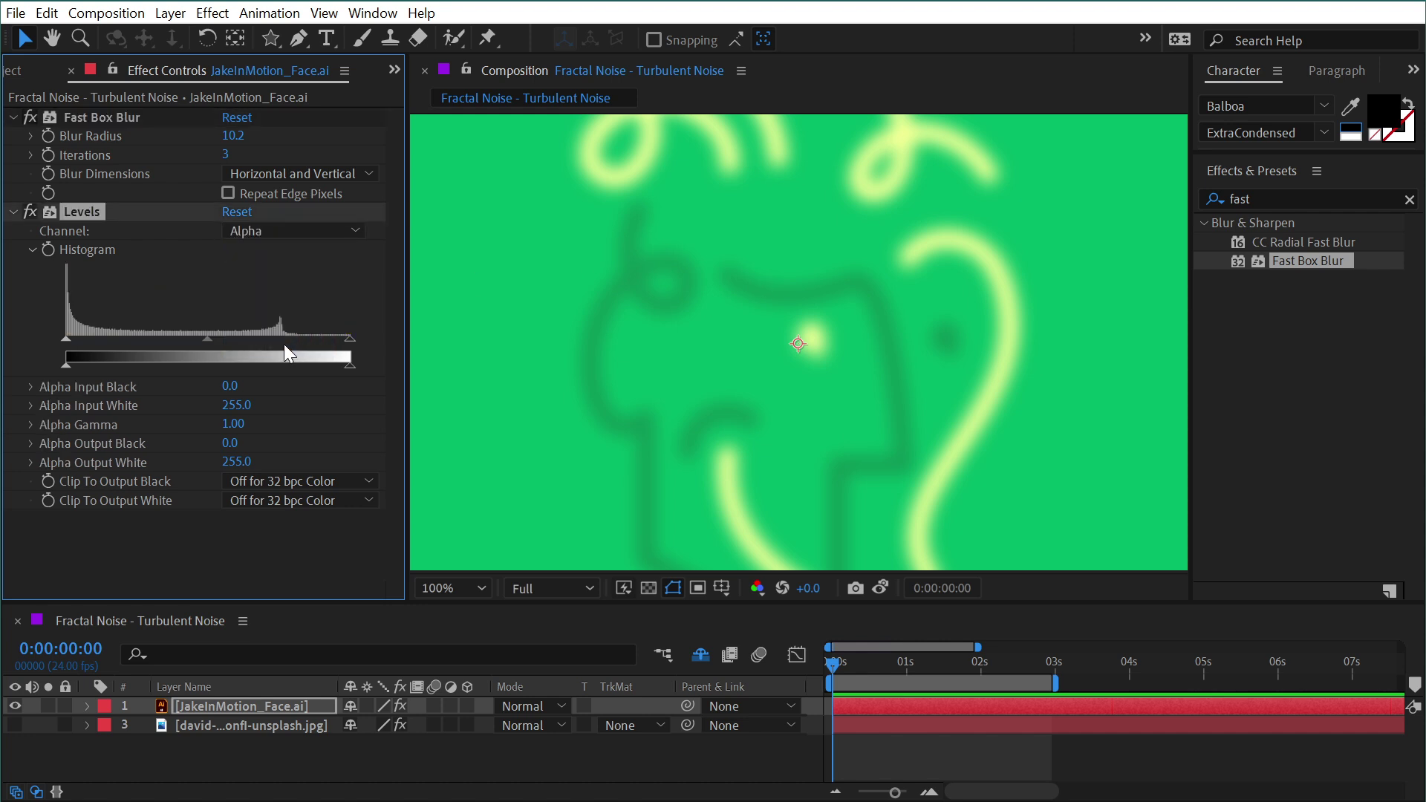
pyautogui.moveTo(349, 341); pyautogui.dragTo(243, 349)
pyautogui.moveTo(67, 339); pyautogui.dragTo(226, 341)
# Turn Levels back on, fit the view, delete the face artwork layer, and show the forest photo
pyautogui.click(30, 212)
pyautogui.press(',')
pyautogui.press('Delete')
pyautogui.click(193, 704)
pyautogui.click(20, 706)
# Search 'levels' and apply Levels (Individual Controls) to the forest photo
pyautogui.click(82, 116)
pyautogui.click(1264, 200)
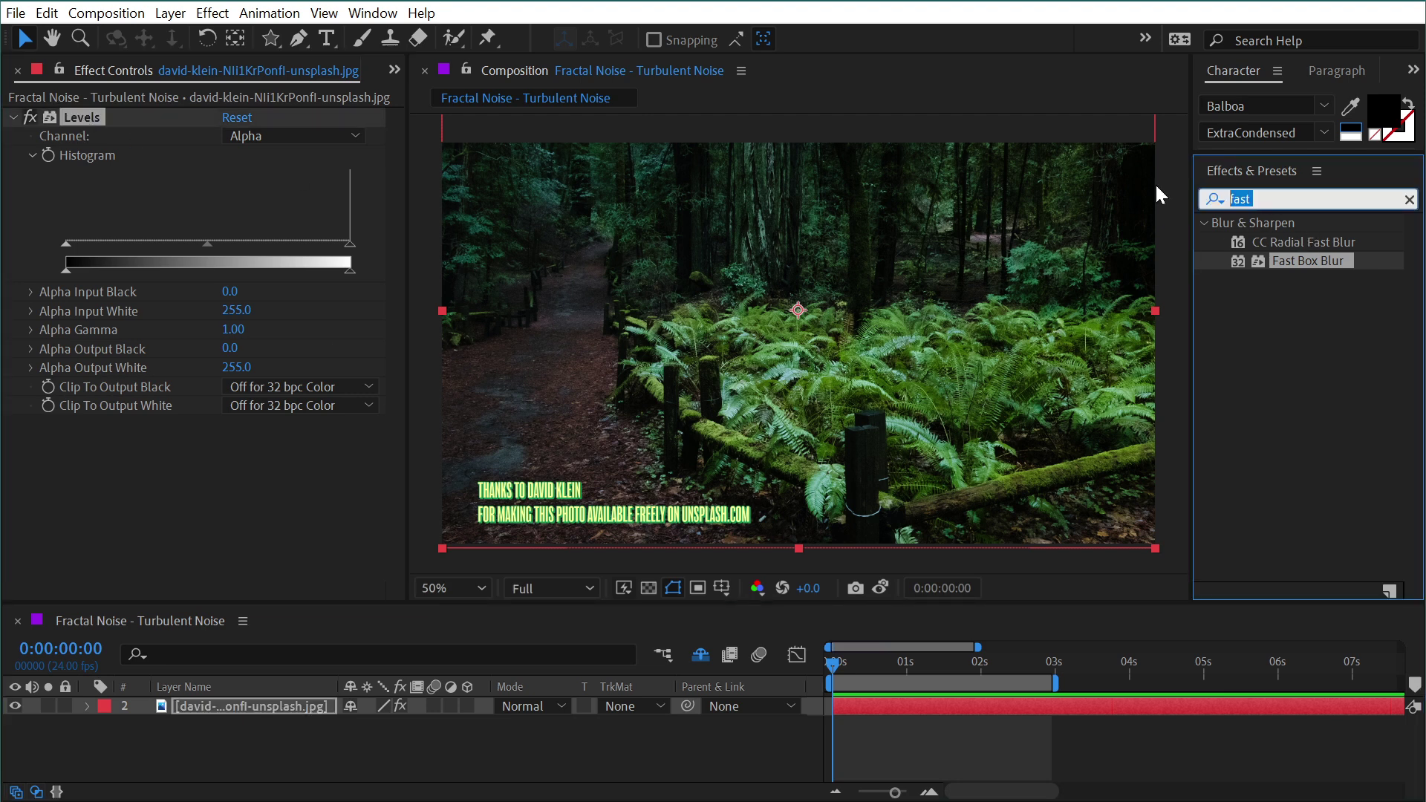
pyautogui.write('levels')
pyautogui.moveTo(1337, 357); pyautogui.dragTo(242, 529)
pyautogui.click(234, 352)
# Expand, then collapse, the Red channel controls of Levels (Individual Controls), returning to the plain Levels
pyautogui.click(31, 496)
pyautogui.scroll(-1, 288, 519)
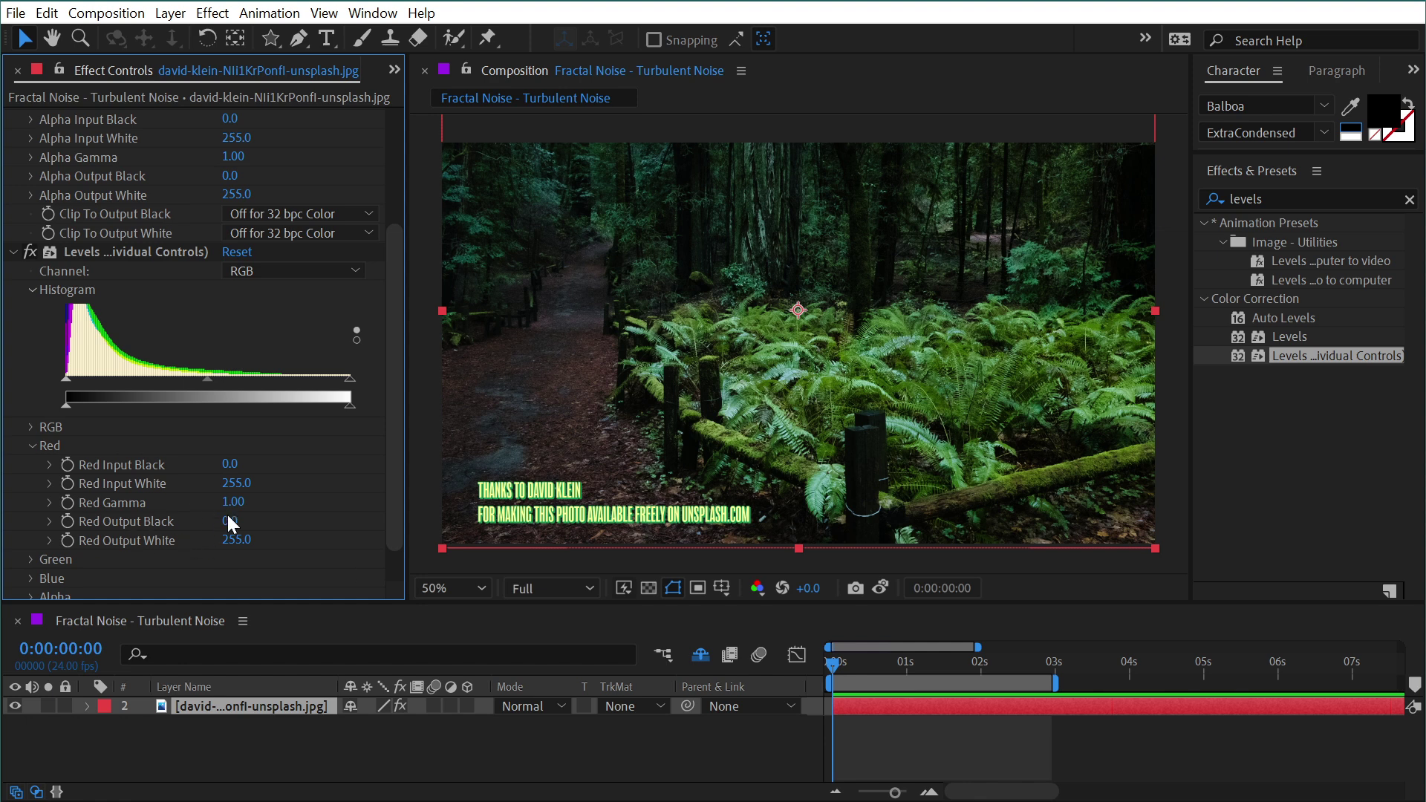
pyautogui.click(117, 507)
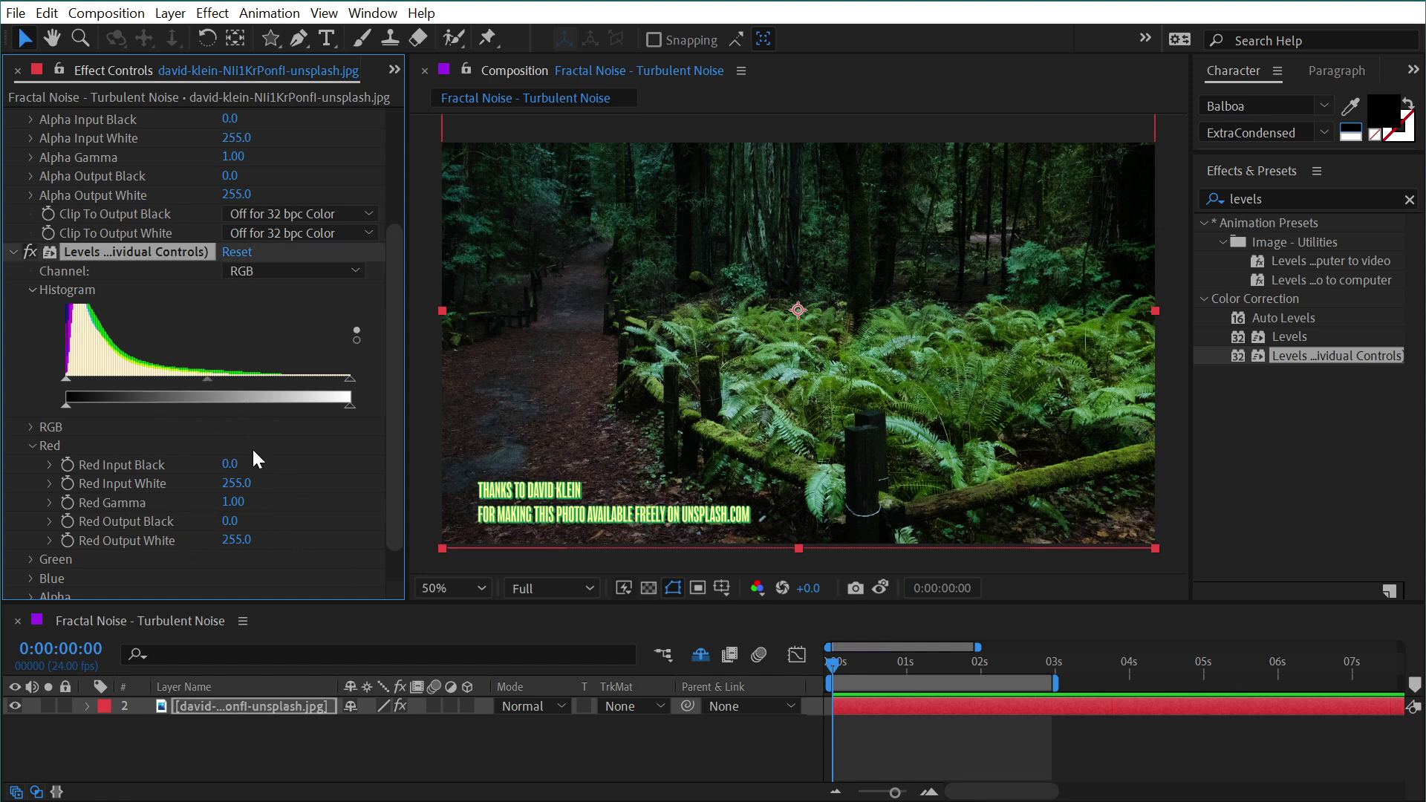
pyautogui.click(31, 445)
pyautogui.scroll(3, 135, 525)
# Delete both Levels effects and apply a Curves effect found by searching 'curves'
pyautogui.keyDown('ctrl'); pyautogui.click(81, 117); pyautogui.keyUp('ctrl')
pyautogui.press('Delete')
pyautogui.click(1262, 199)
pyautogui.write('curves')
pyautogui.moveTo(1289, 299); pyautogui.dragTo(591, 297)
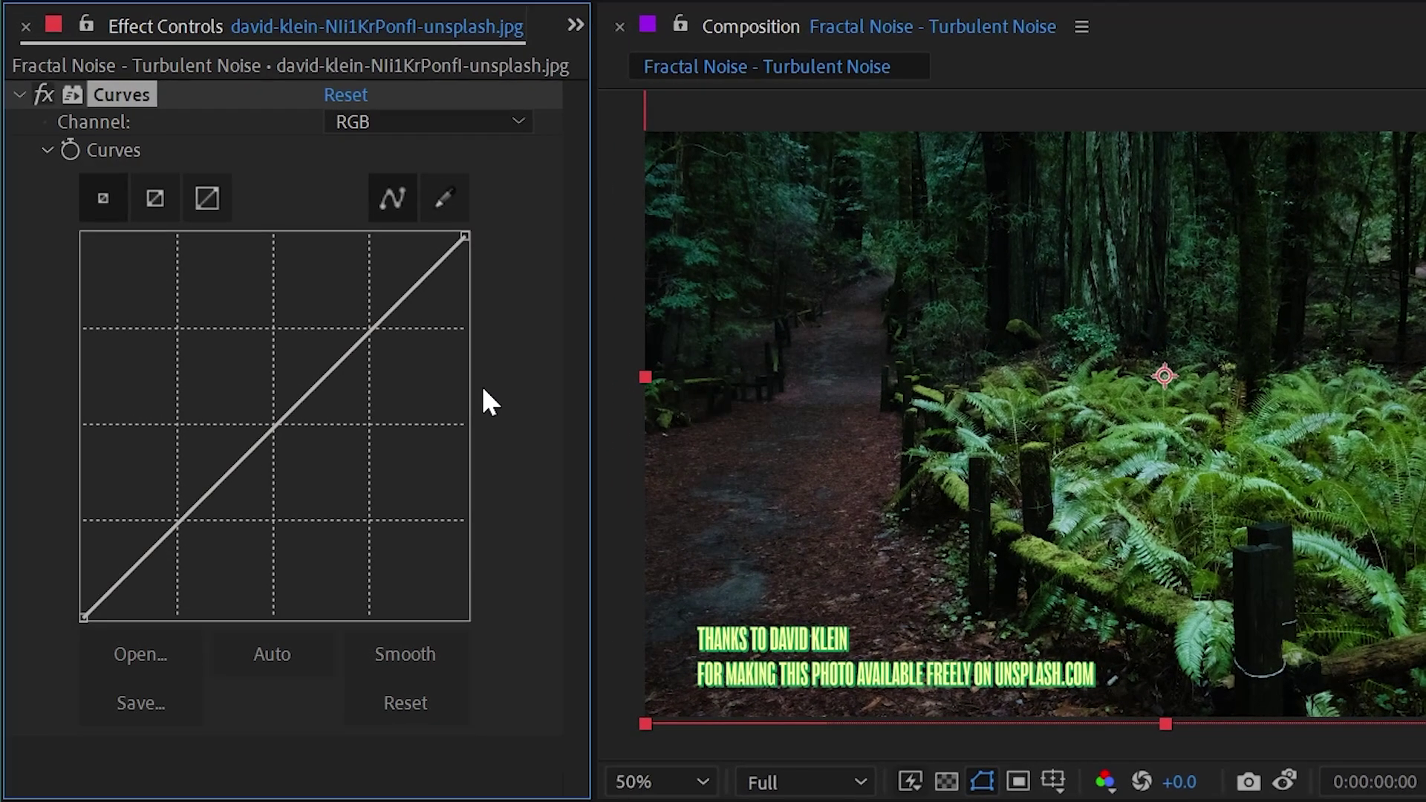
# Test the Curves white and black end points, finally lowering the white point to darken highlights
pyautogui.moveTo(464, 233); pyautogui.dragTo(496, 128)
pyautogui.moveTo(84, 616); pyautogui.dragTo(42, 677)
pyautogui.moveTo(84, 618); pyautogui.dragTo(32, 677)
pyautogui.moveTo(470, 233); pyautogui.dragTo(557, 221)
# Bow the Curves midpoint upward and back, ending with it sagging below the diagonal
pyautogui.click(275, 423)
pyautogui.moveTo(275, 423); pyautogui.dragTo(320, 456)
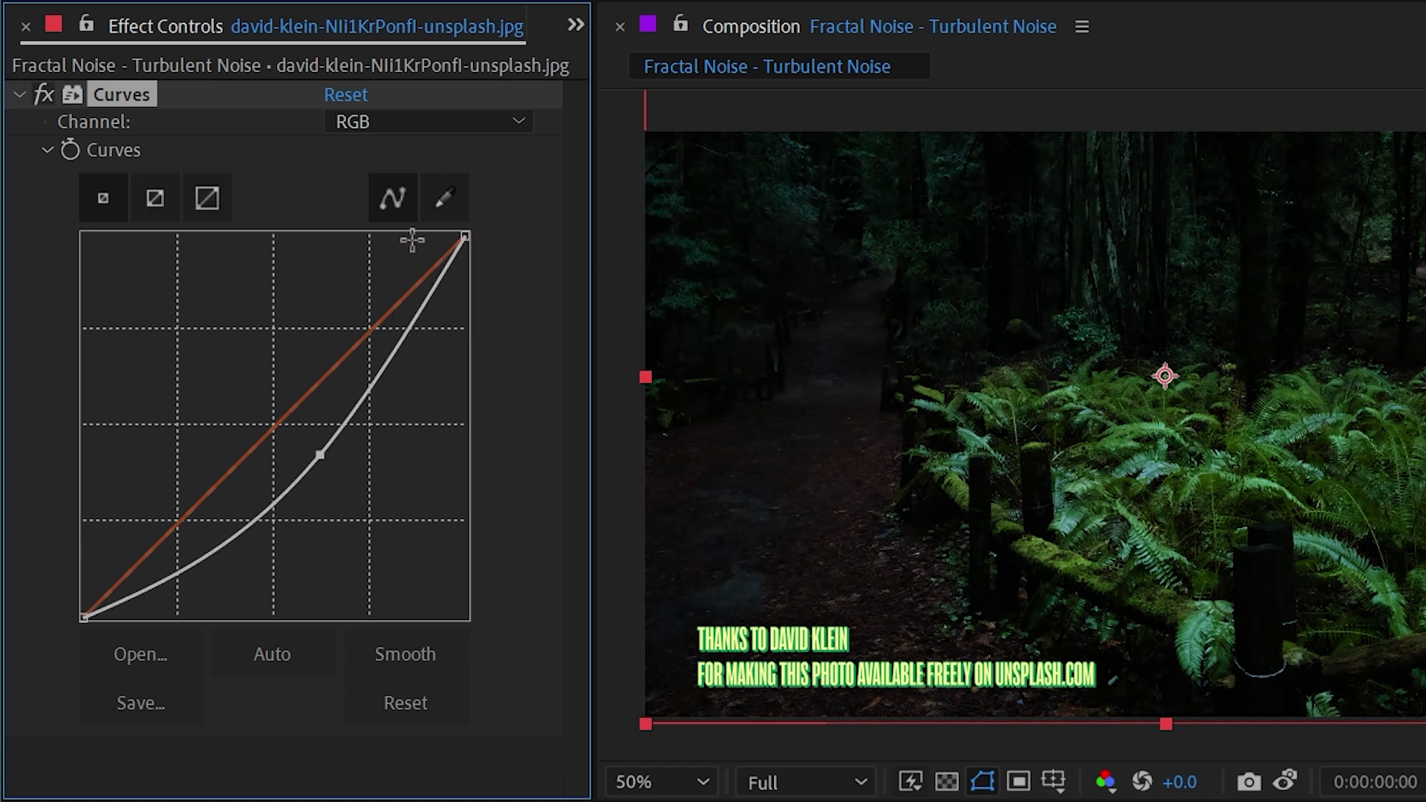
pyautogui.moveTo(331, 459); pyautogui.dragTo(234, 399)
pyautogui.moveTo(225, 387); pyautogui.dragTo(276, 424)
pyautogui.moveTo(273, 421); pyautogui.dragTo(277, 332)
pyautogui.moveTo(275, 332); pyautogui.dragTo(311, 307)
# Add a lower Curves point and adjust both points into a steep S-curve
pyautogui.moveTo(176, 477); pyautogui.dragTo(180, 535)
pyautogui.moveTo(308, 308); pyautogui.dragTo(329, 313)
pyautogui.moveTo(182, 537); pyautogui.dragTo(191, 542)
# Toggle Curves off and on to compare, then raise the lower and upper curve points
pyautogui.click(42, 87)
pyautogui.click(42, 88)
pyautogui.moveTo(190, 544); pyautogui.dragTo(189, 498)
pyautogui.moveTo(330, 310); pyautogui.dragTo(324, 267)
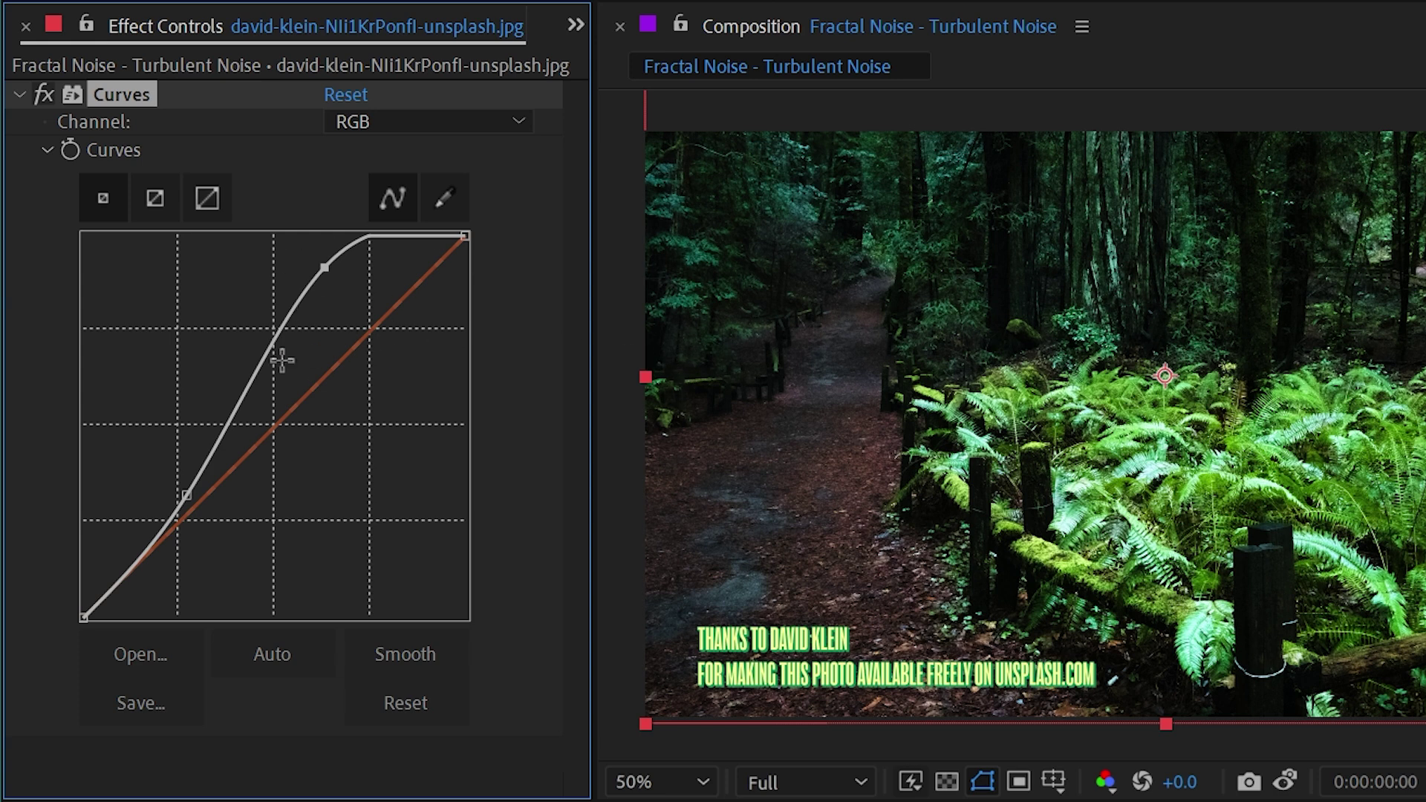
# Reshape the curve points so the curve arches well above the diagonal
pyautogui.moveTo(183, 490); pyautogui.dragTo(138, 487)
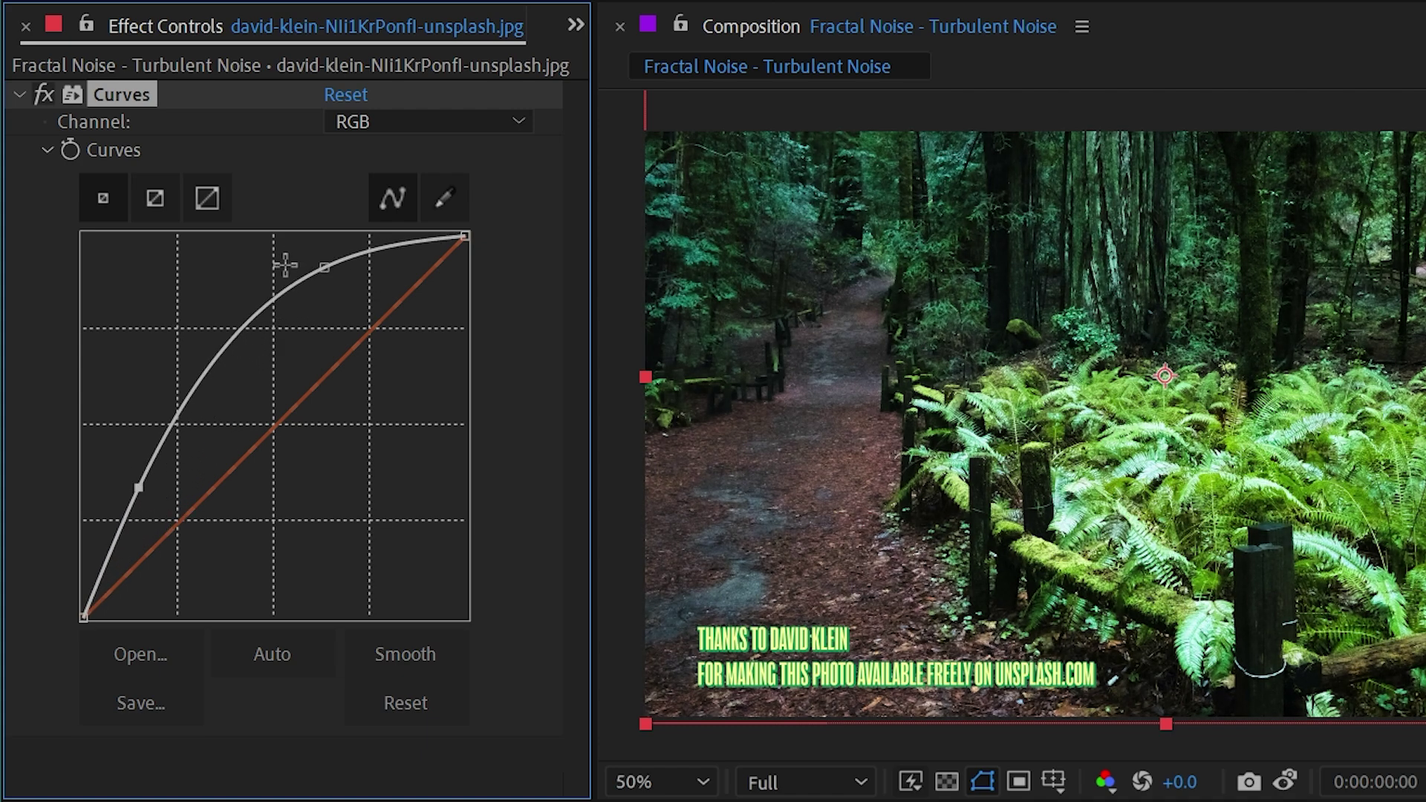
pyautogui.moveTo(325, 267); pyautogui.dragTo(204, 248)
pyautogui.moveTo(204, 248); pyautogui.dragTo(338, 271)
pyautogui.moveTo(139, 492); pyautogui.dragTo(199, 401)
pyautogui.moveTo(136, 514); pyautogui.dragTo(142, 534)
pyautogui.moveTo(198, 396); pyautogui.dragTo(206, 411)
# Bend the Red channel curve up to tint the forest red, then reset Curves
pyautogui.click(382, 122)
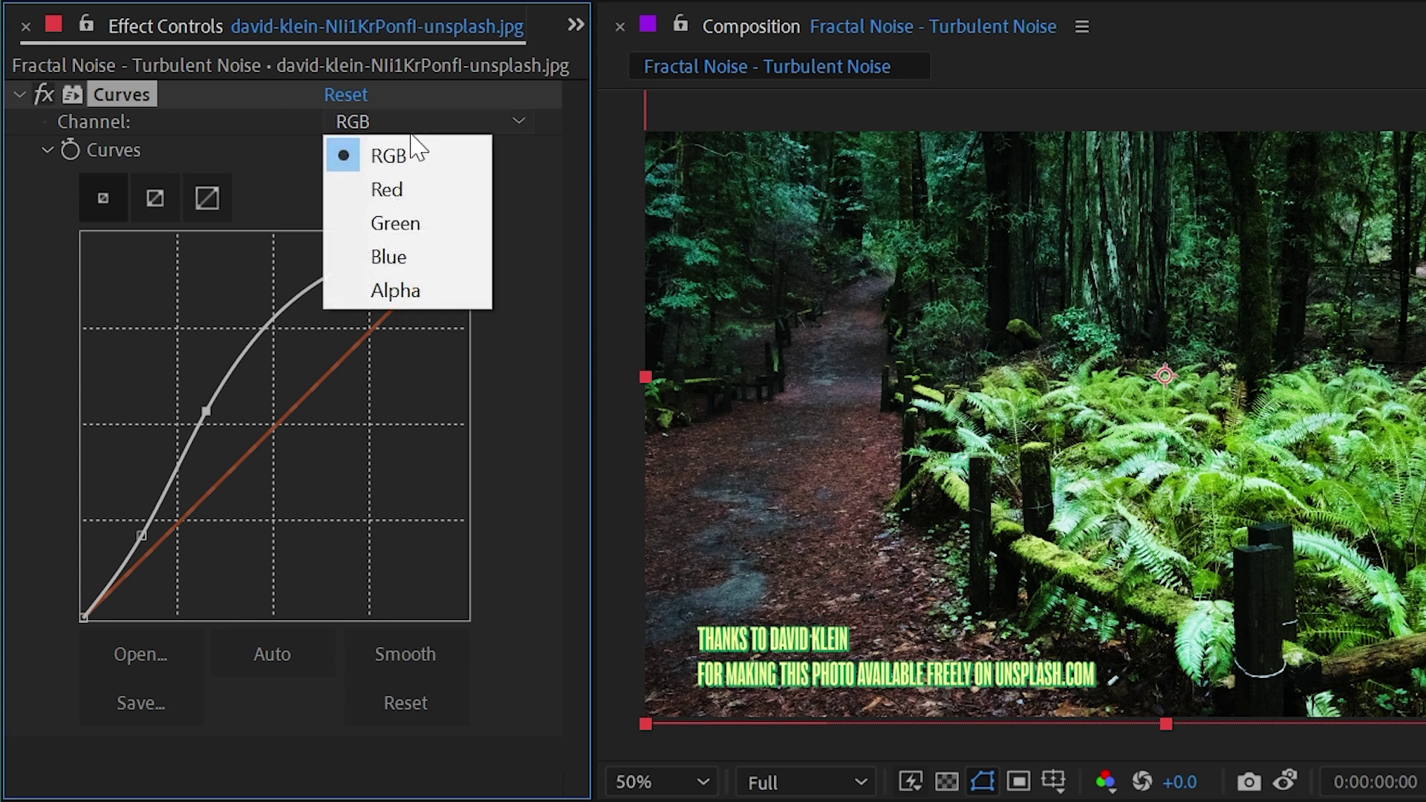
pyautogui.click(407, 194)
pyautogui.moveTo(284, 411); pyautogui.dragTo(366, 366)
pyautogui.moveTo(96, 599); pyautogui.dragTo(147, 511)
pyautogui.click(346, 95)
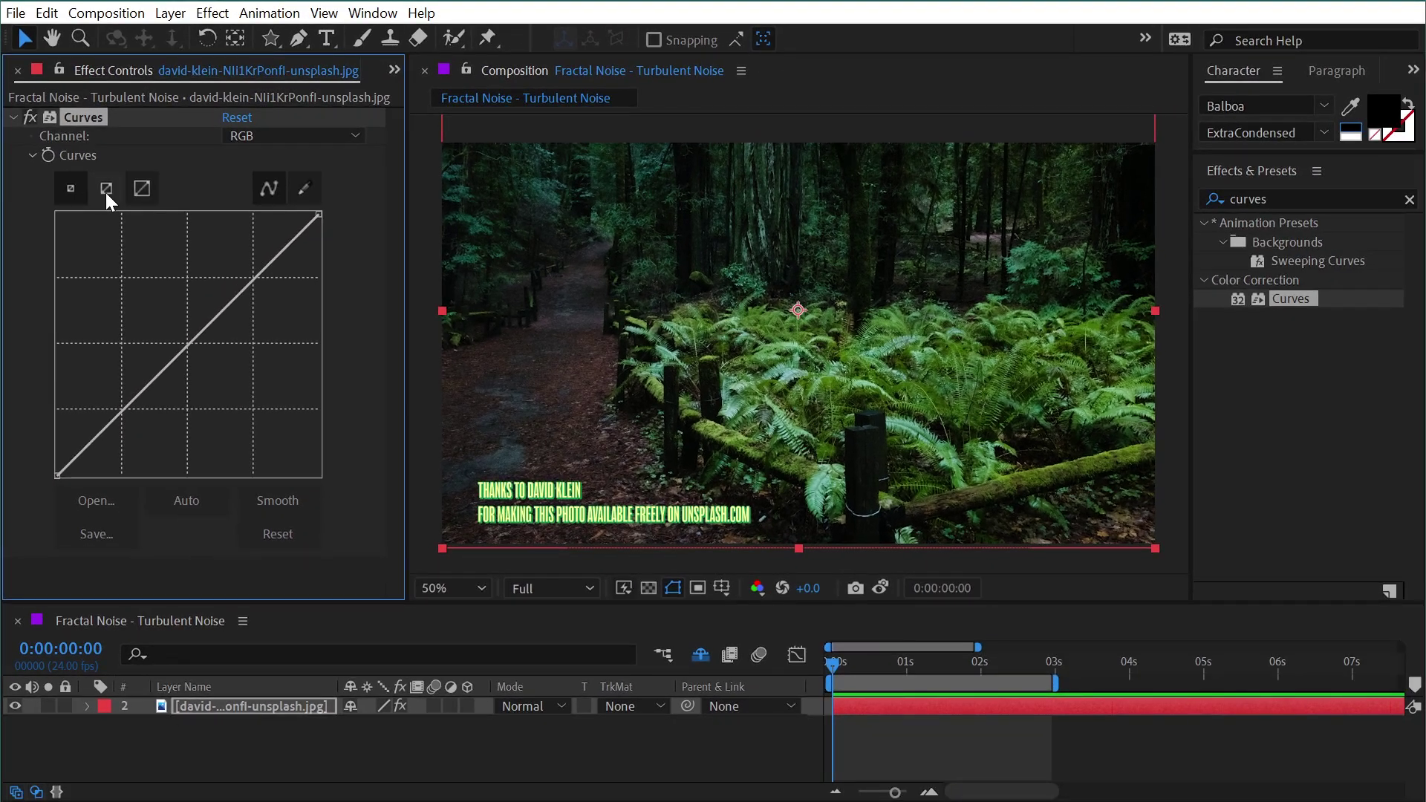
# Try the curve graph sizes and widen, then narrow, the effect settings panel
pyautogui.click(105, 192)
pyautogui.moveTo(405, 223); pyautogui.dragTo(709, 222)
pyautogui.moveTo(392, 326)
pyautogui.mouseDown()
pyautogui.moveTo(362, 299)
pyautogui.moveTo(410, 324)
pyautogui.mouseUp()
pyautogui.click(142, 188)
pyautogui.moveTo(713, 344); pyautogui.dragTo(925, 344)
pyautogui.click(71, 188)
pyautogui.moveTo(926, 202); pyautogui.dragTo(388, 202)
# Reset the curve and freehand-draw a steep brightening curve with the pencil
pyautogui.click(224, 116)
pyautogui.click(304, 189)
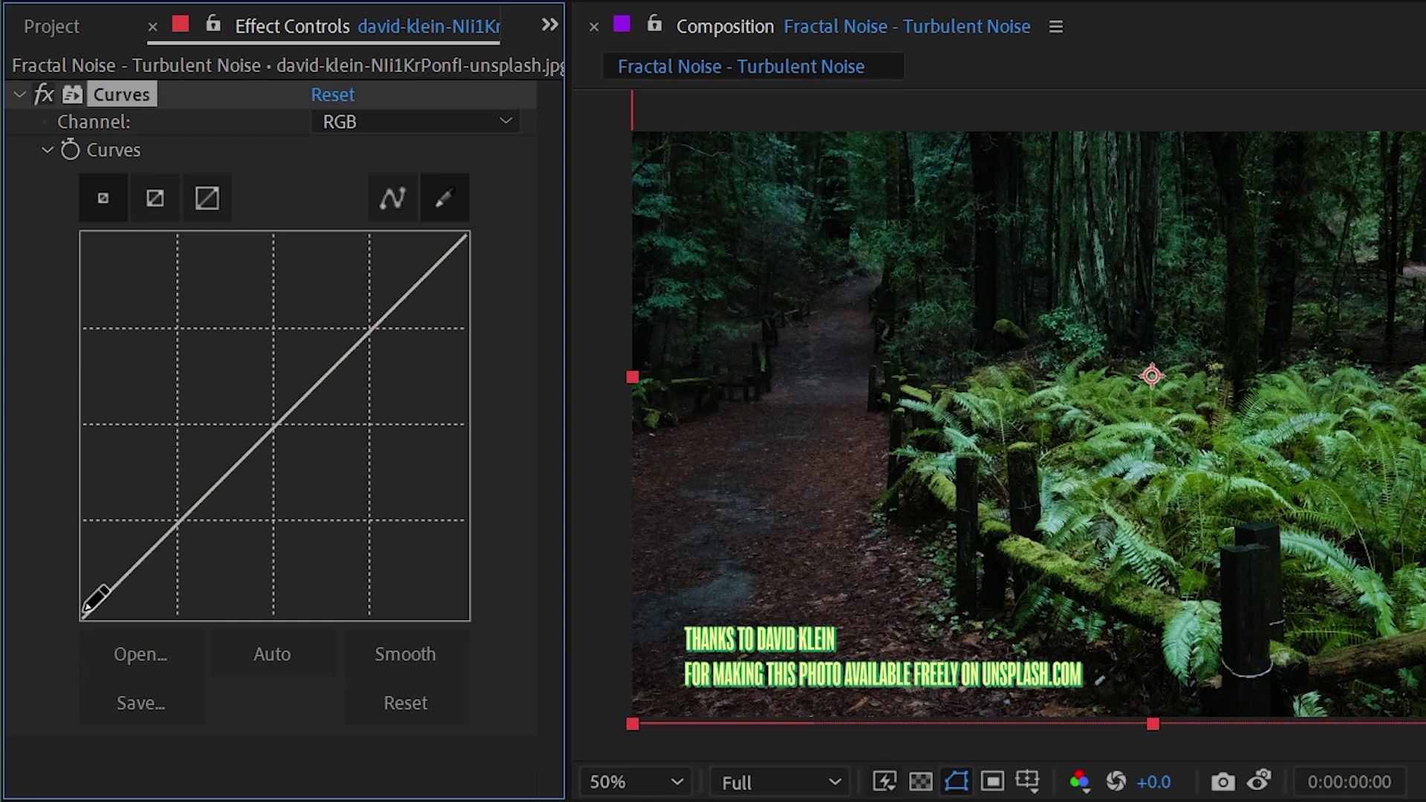
pyautogui.moveTo(86, 609)
pyautogui.mouseDown()
pyautogui.moveTo(104, 553)
pyautogui.moveTo(202, 433)
pyautogui.moveTo(322, 383)
pyautogui.moveTo(419, 310)
pyautogui.moveTo(467, 235)
pyautogui.moveTo(394, 237)
pyautogui.moveTo(202, 512)
pyautogui.moveTo(60, 612)
pyautogui.moveTo(466, 284)
pyautogui.mouseUp()
# Convert the drawn curve to Bezier points and smooth it three times into a gentle arc
pyautogui.click(386, 196)
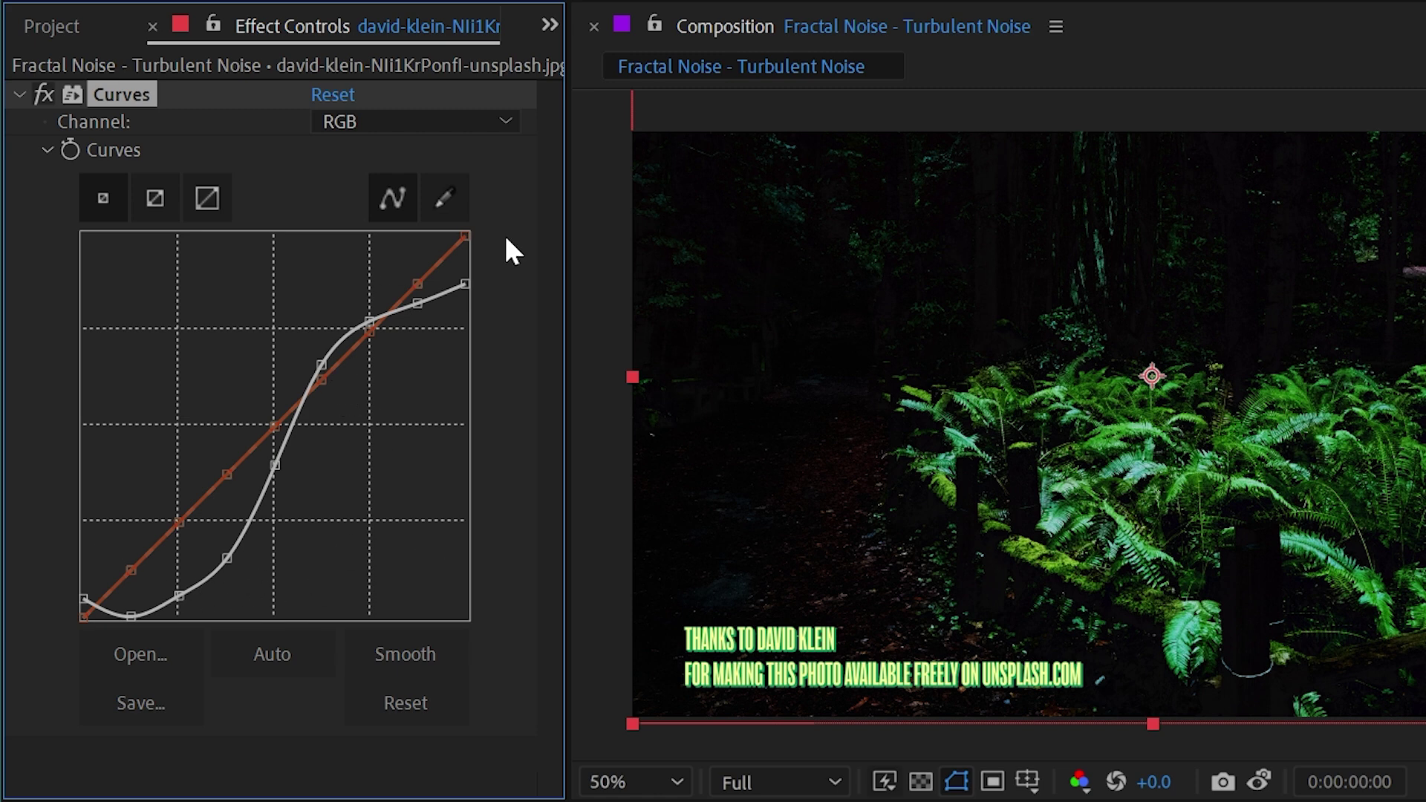
pyautogui.click(394, 649)
pyautogui.click(398, 649)
pyautogui.click(399, 649)
pyautogui.click(401, 195)
# Reset Curves, apply Auto to balance the photo, and toggle the effect to compare
pyautogui.click(321, 95)
pyautogui.click(269, 653)
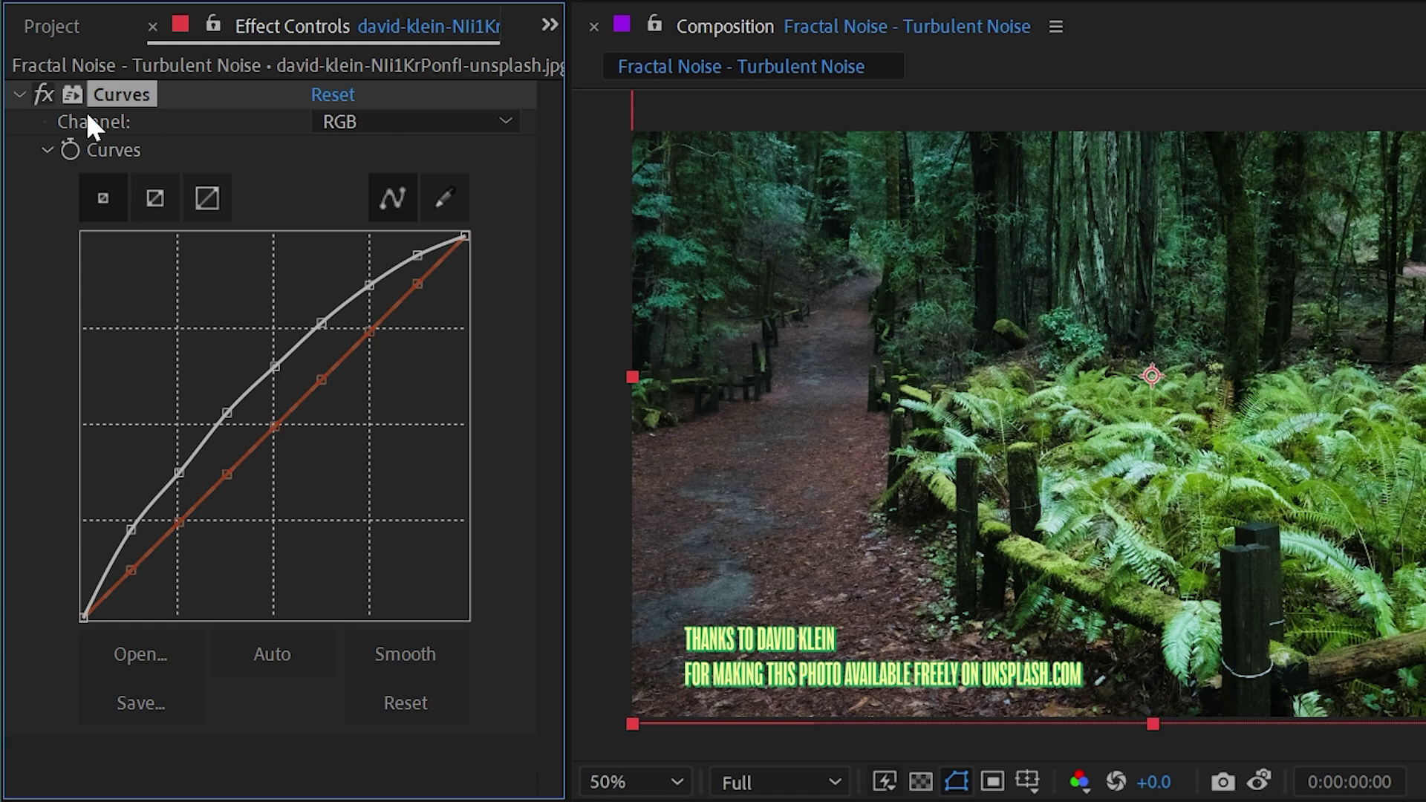
pyautogui.click(41, 87)
pyautogui.click(39, 91)
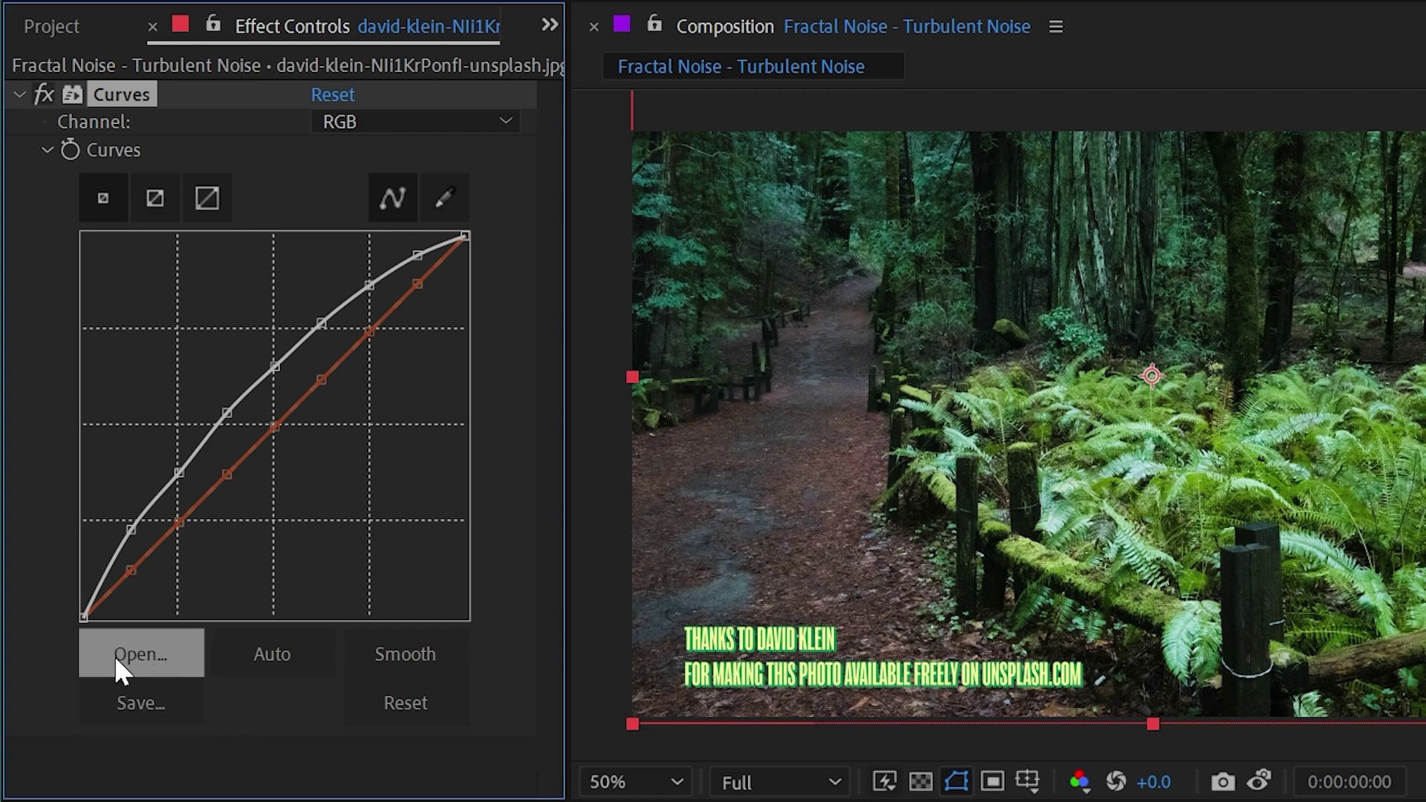